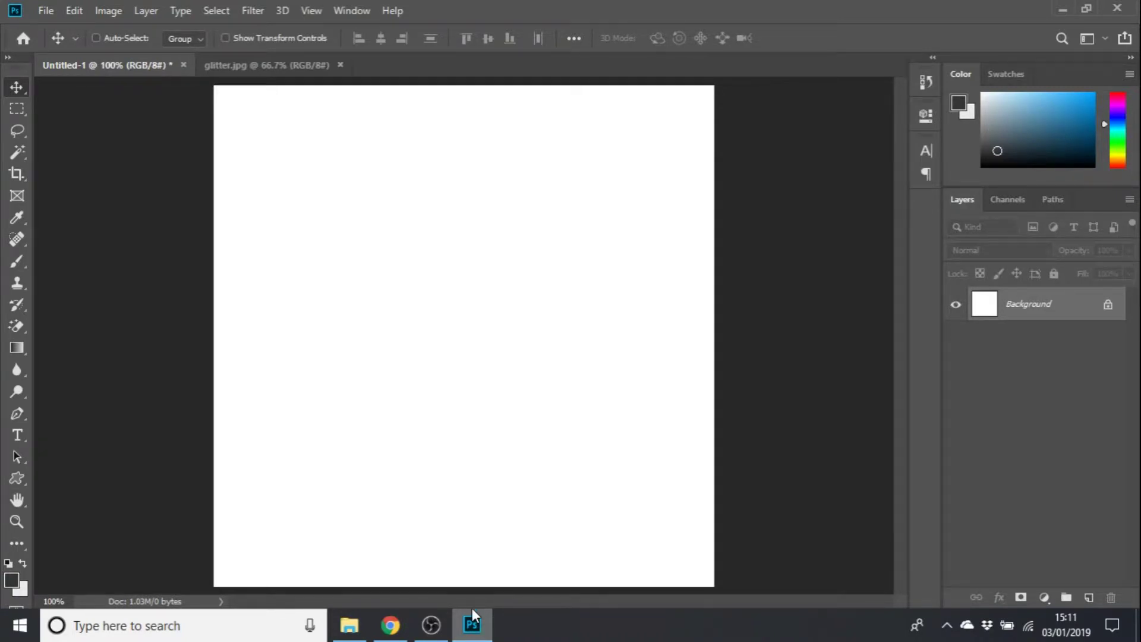
# Step: Add the text "glitter" as a new text layer near the canvas's upper-left corner
pyautogui.click(18, 435)
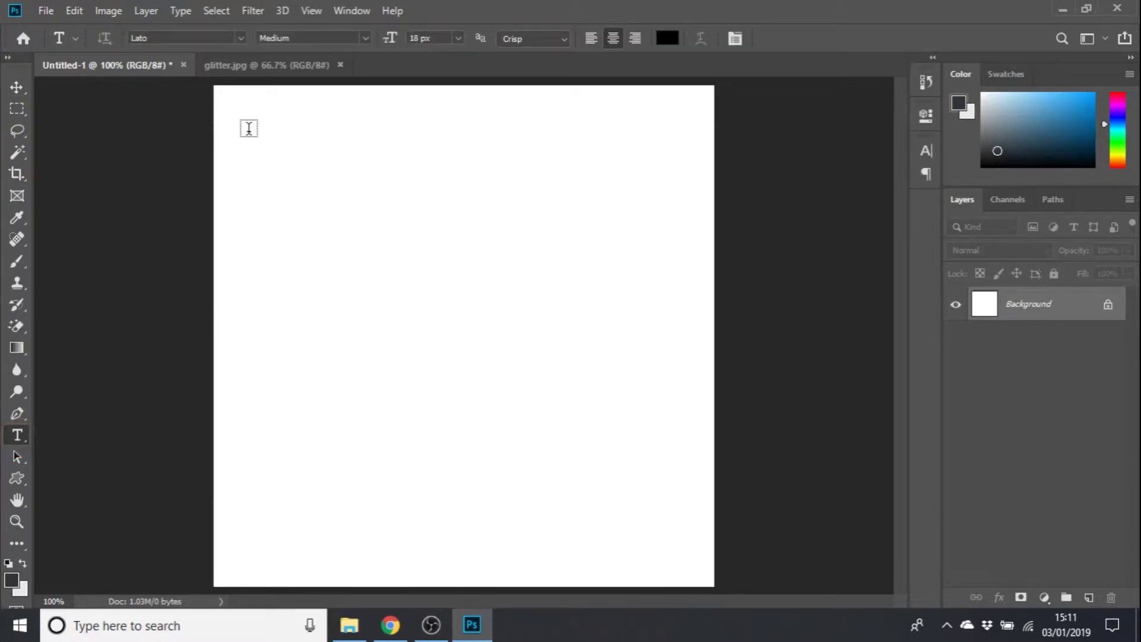
pyautogui.click(285, 161)
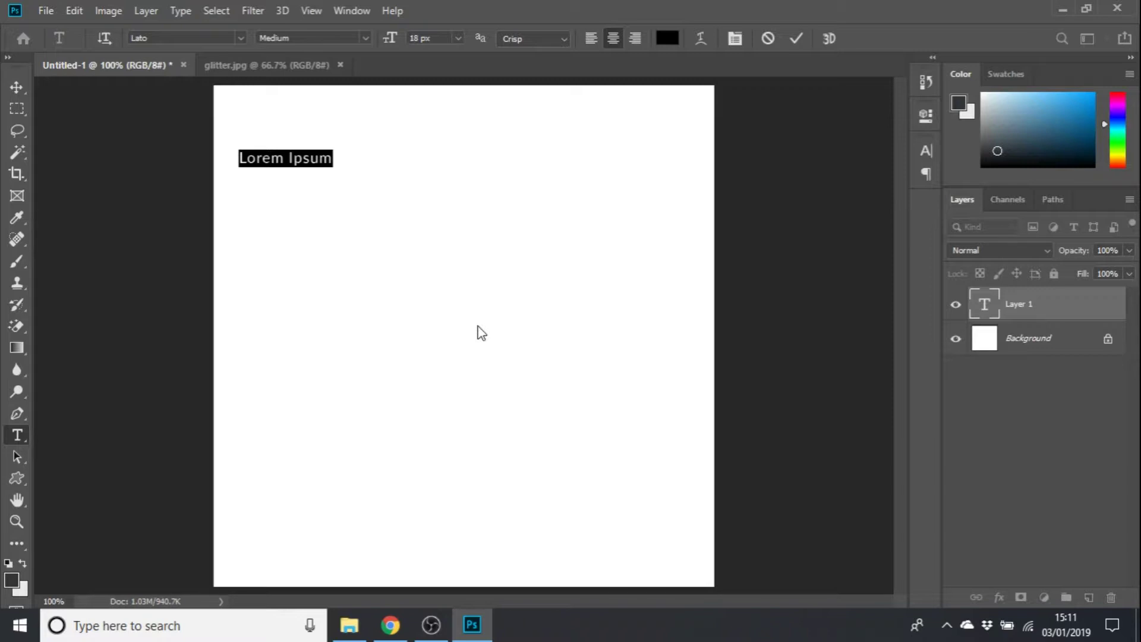
pyautogui.write('glitter')
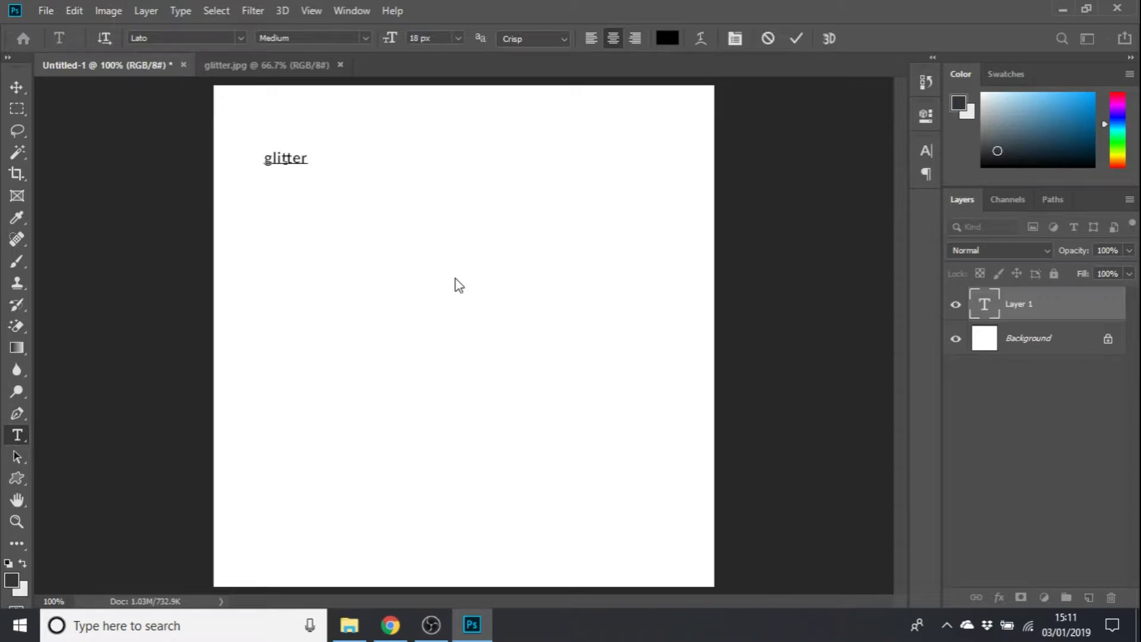
# Step: Set the whole word's font size to 150 px and move it to the upper middle of the canvas
pyautogui.moveTo(313, 159); pyautogui.dragTo(261, 158)
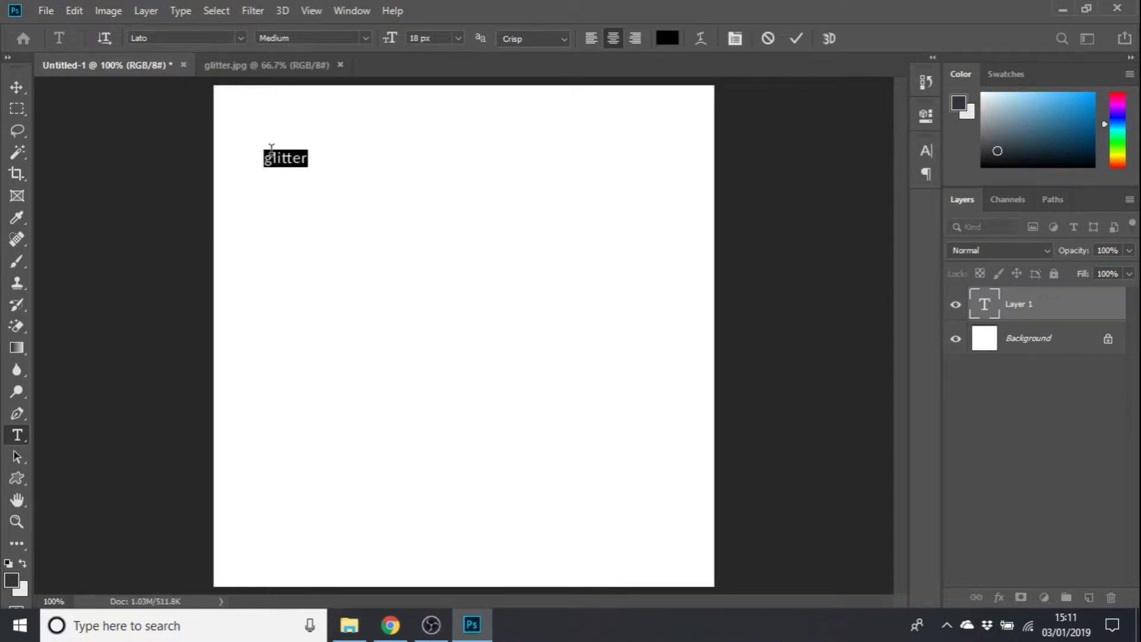
pyautogui.doubleClick(416, 37)
pyautogui.write('200')
pyautogui.press('Return')
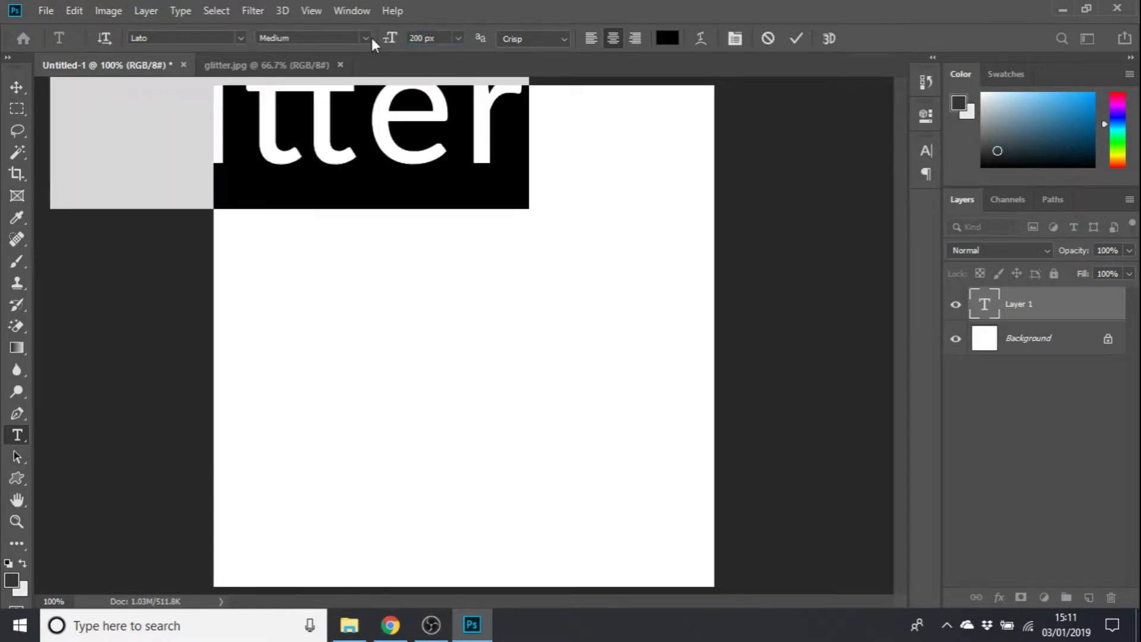
pyautogui.press('Return')
pyautogui.write('150')
pyautogui.press('Return')
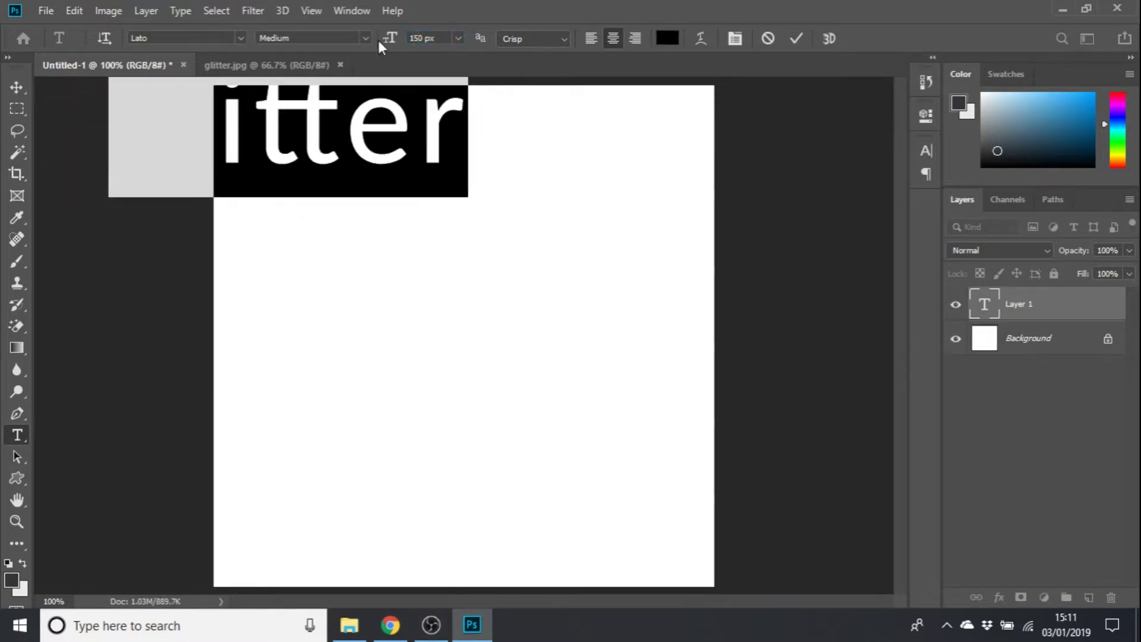
pyautogui.click(19, 87)
pyautogui.moveTo(384, 157); pyautogui.dragTo(512, 221)
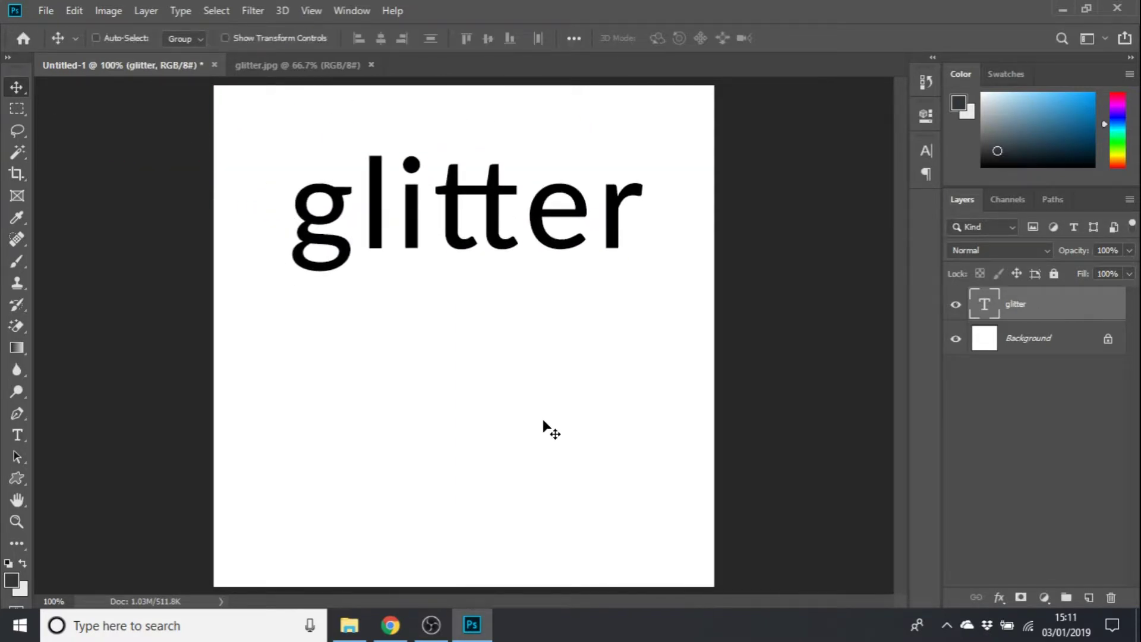
# Step: Change the font style of the whole word to Lato Black
pyautogui.click(18, 435)
pyautogui.click(343, 208)
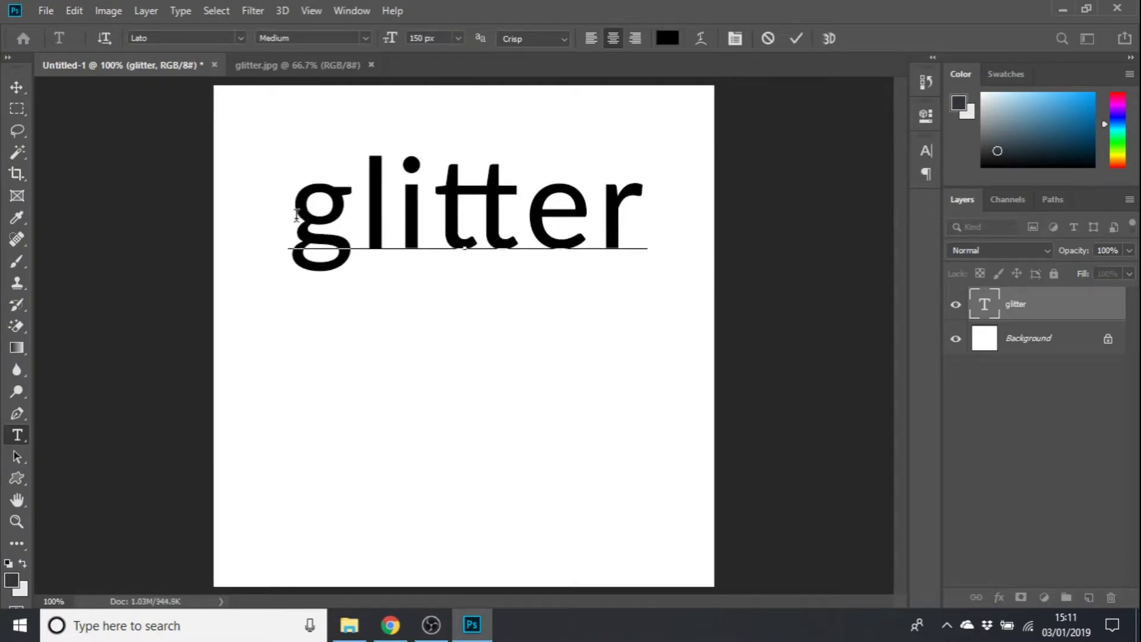
pyautogui.moveTo(307, 211); pyautogui.dragTo(362, 209)
pyautogui.doubleClick(427, 210)
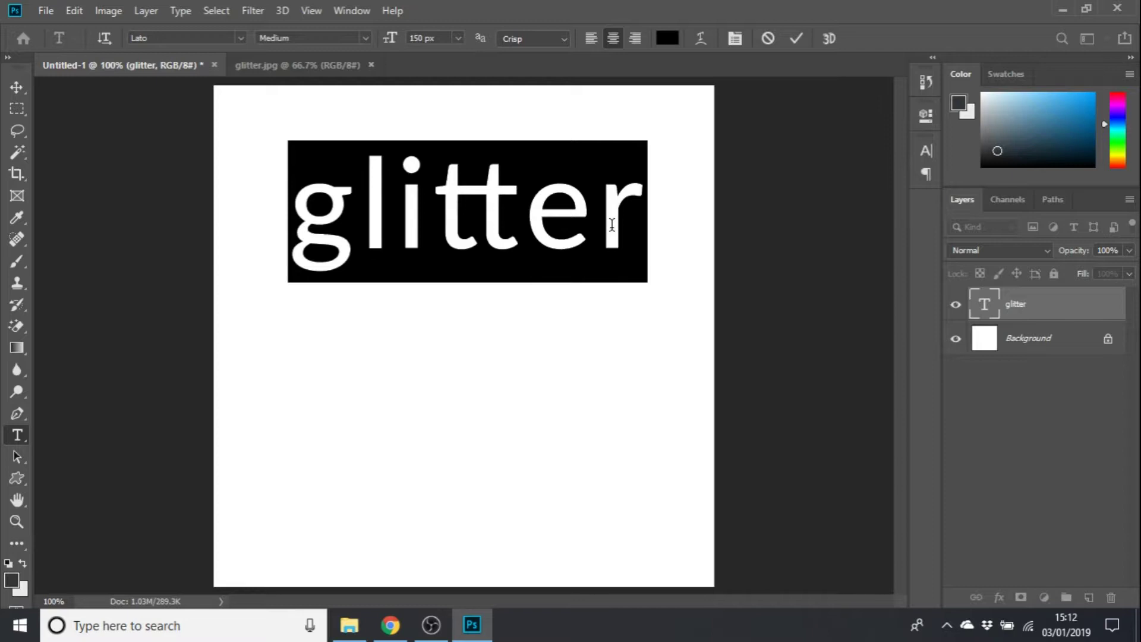
pyautogui.click(365, 38)
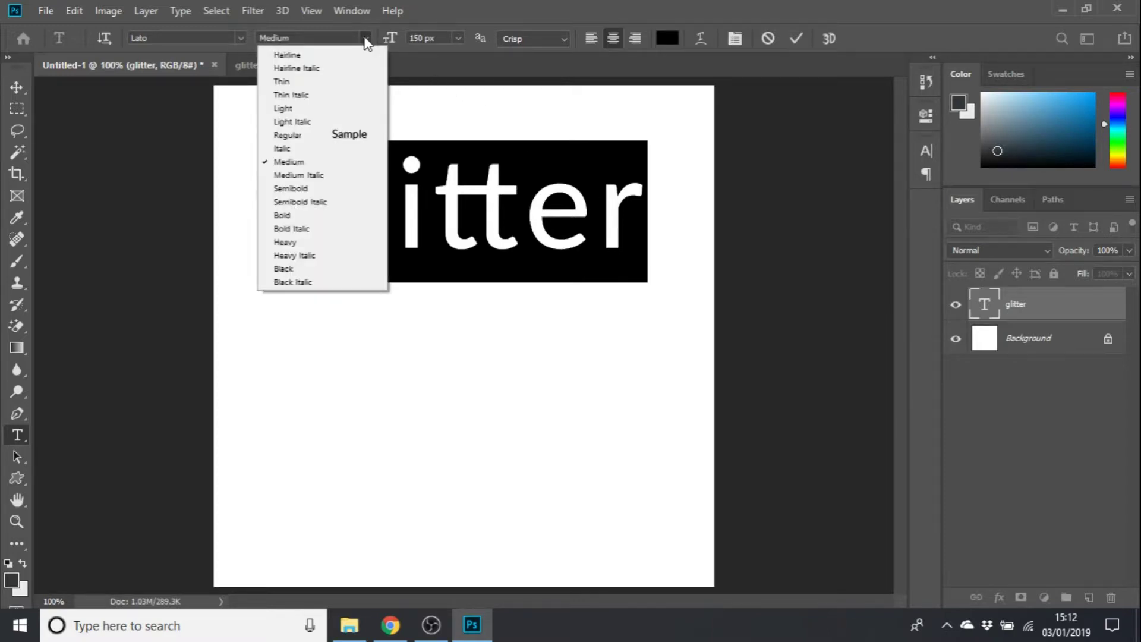
pyautogui.click(351, 271)
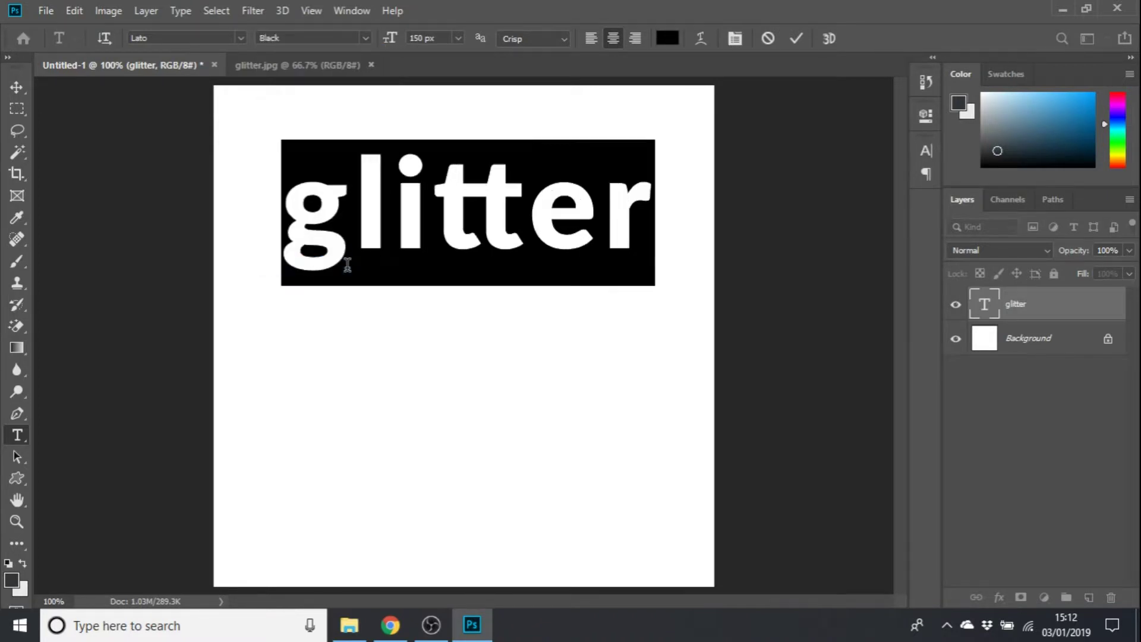
pyautogui.click(449, 231)
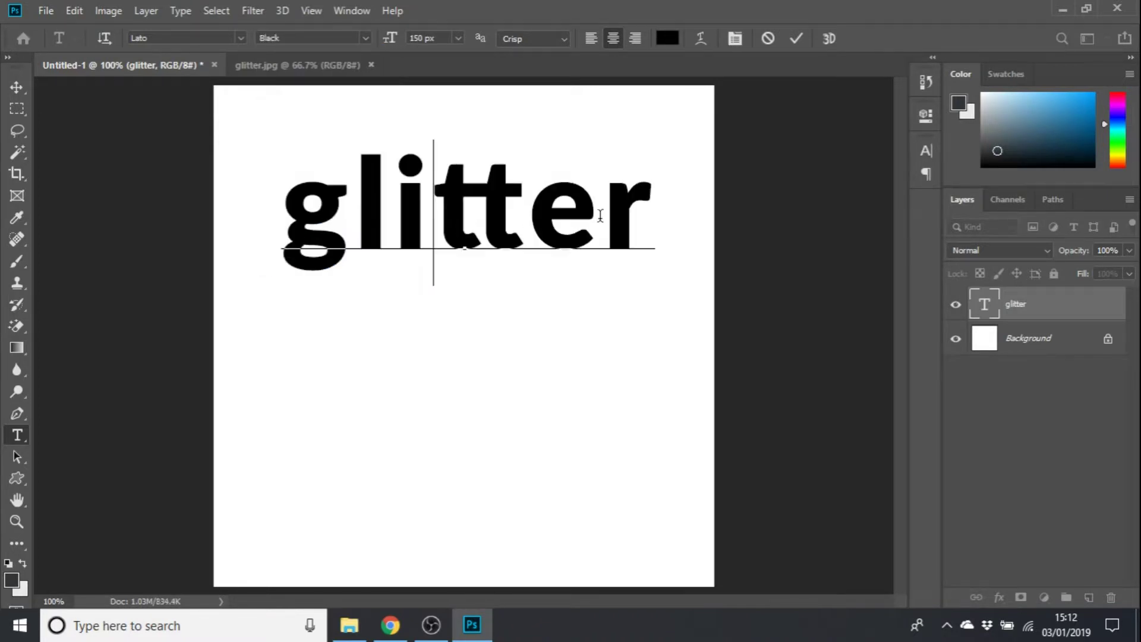
# Step: Apply All Caps to the whole word through the character settings
pyautogui.click(294, 221)
pyautogui.moveTo(340, 214); pyautogui.dragTo(697, 204)
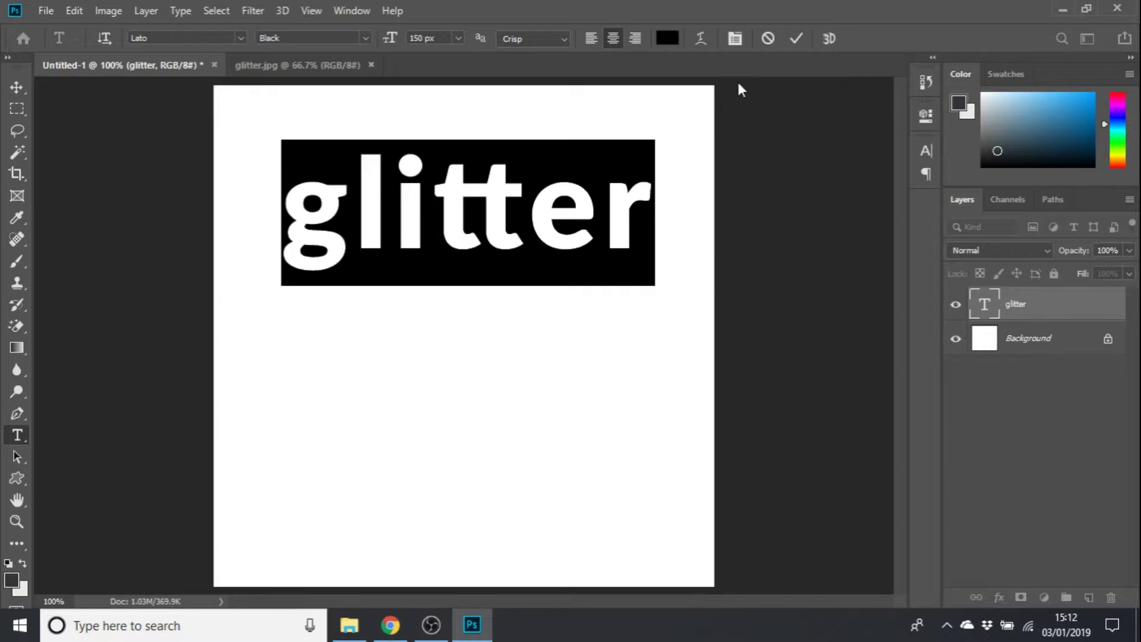
pyautogui.click(739, 37)
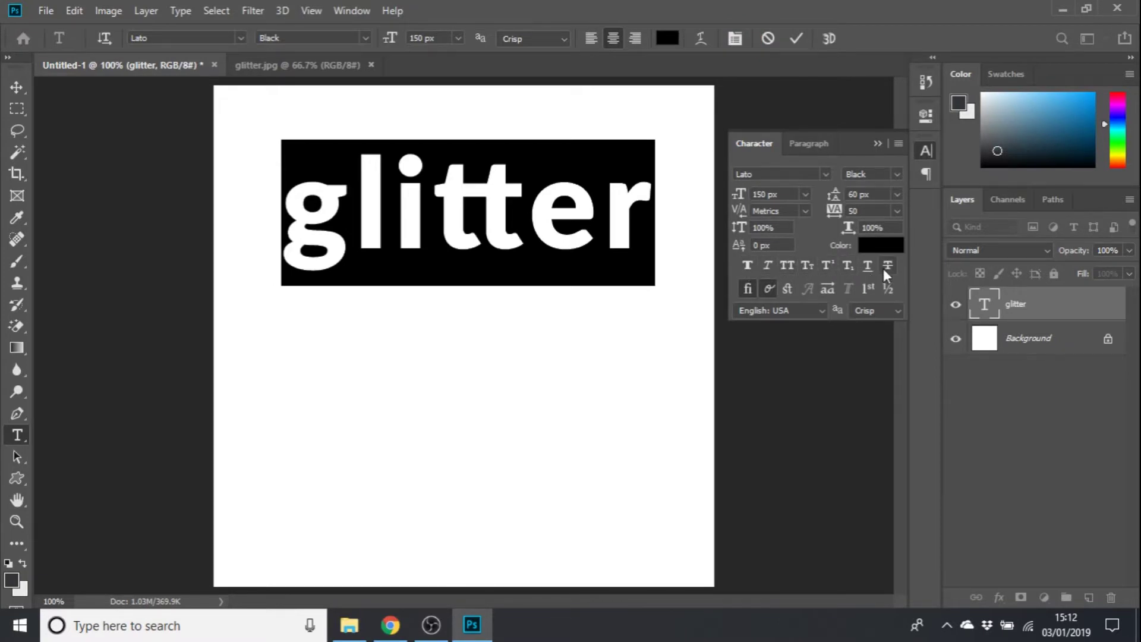
pyautogui.click(788, 267)
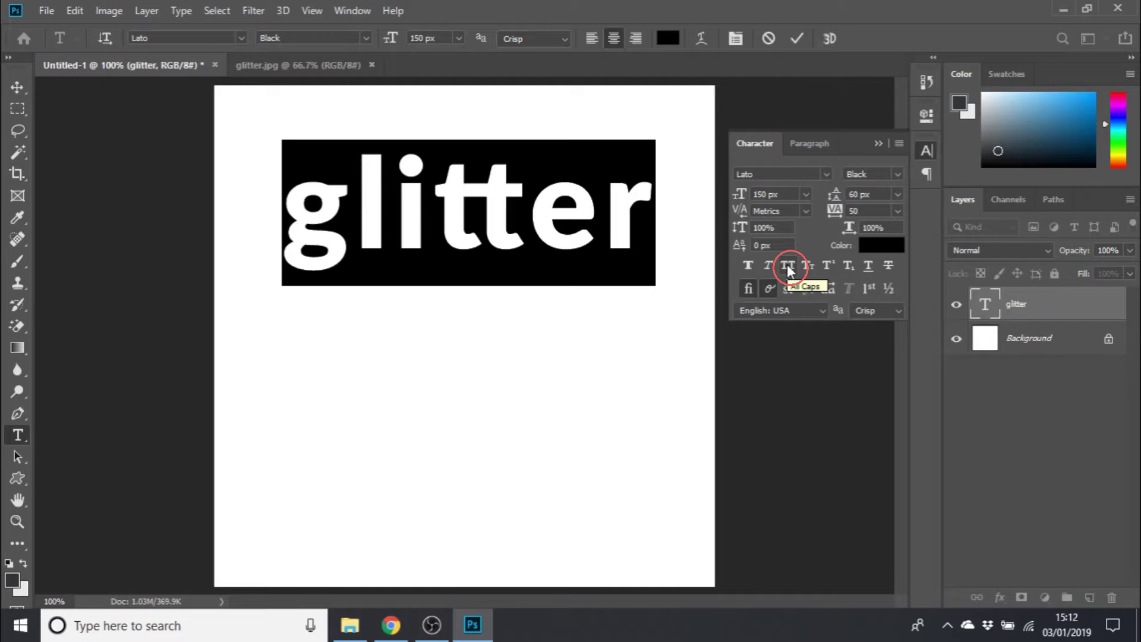
pyautogui.click(789, 268)
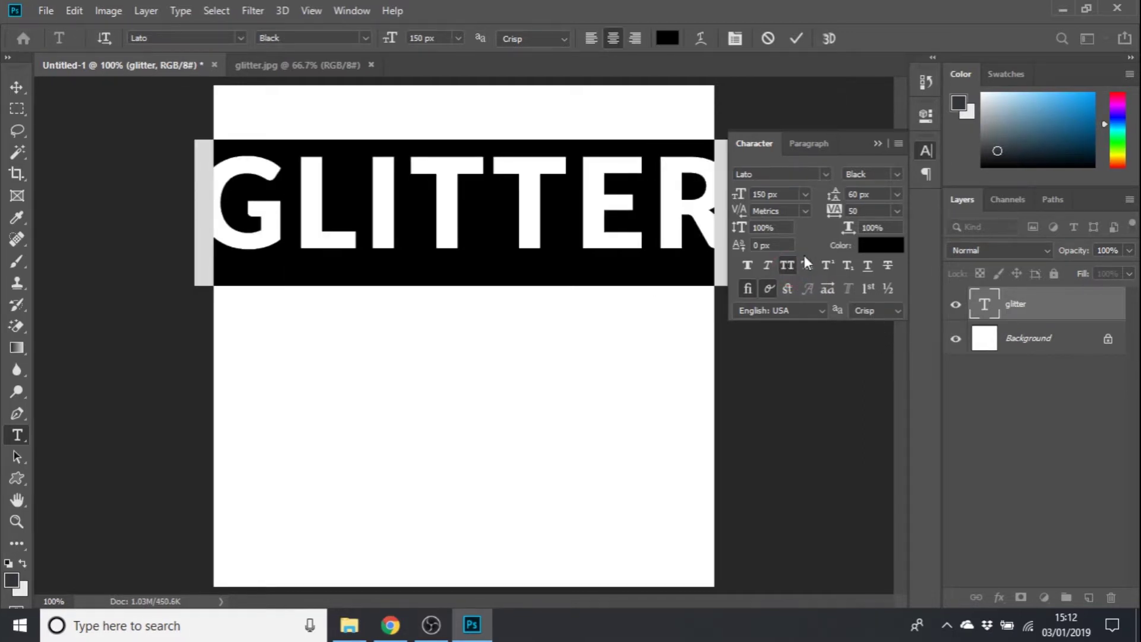
# Step: Set the capitalised word's font size to 130 px, close the character settings and commit the text
pyautogui.click(762, 195)
pyautogui.press('BackSpace')
pyautogui.write('3')
pyautogui.press('Return')
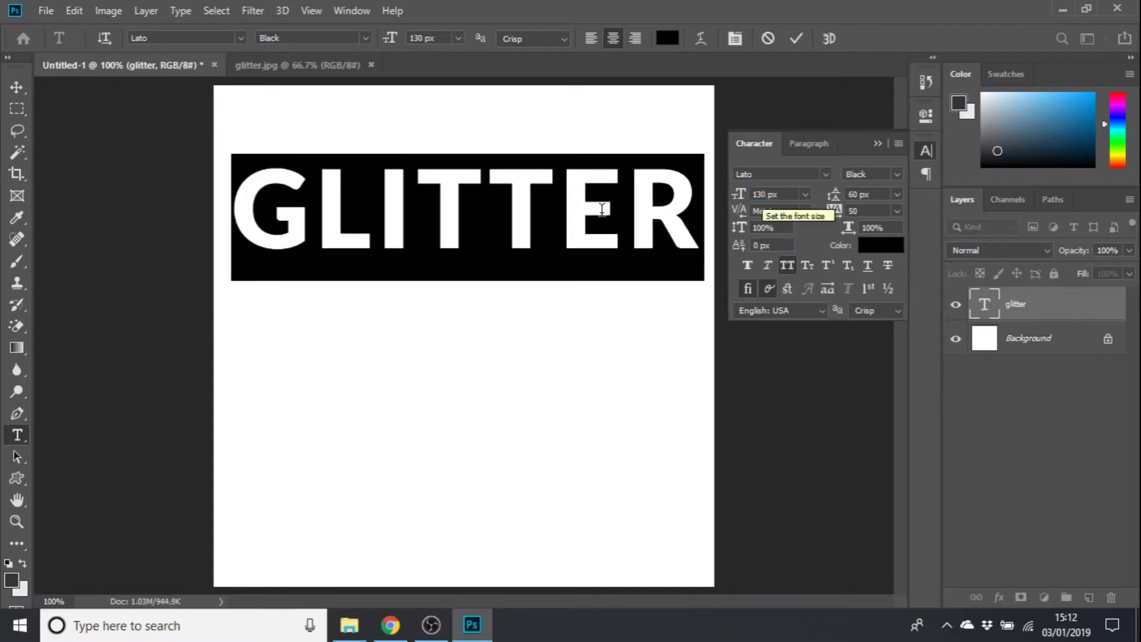
pyautogui.click(575, 266)
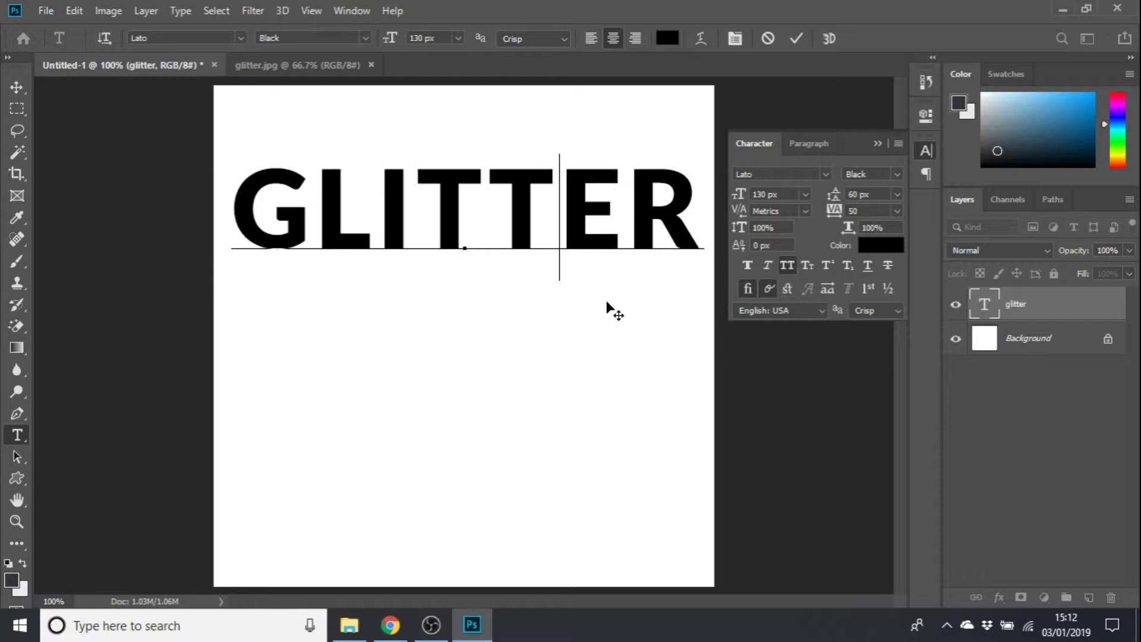
pyautogui.click(878, 144)
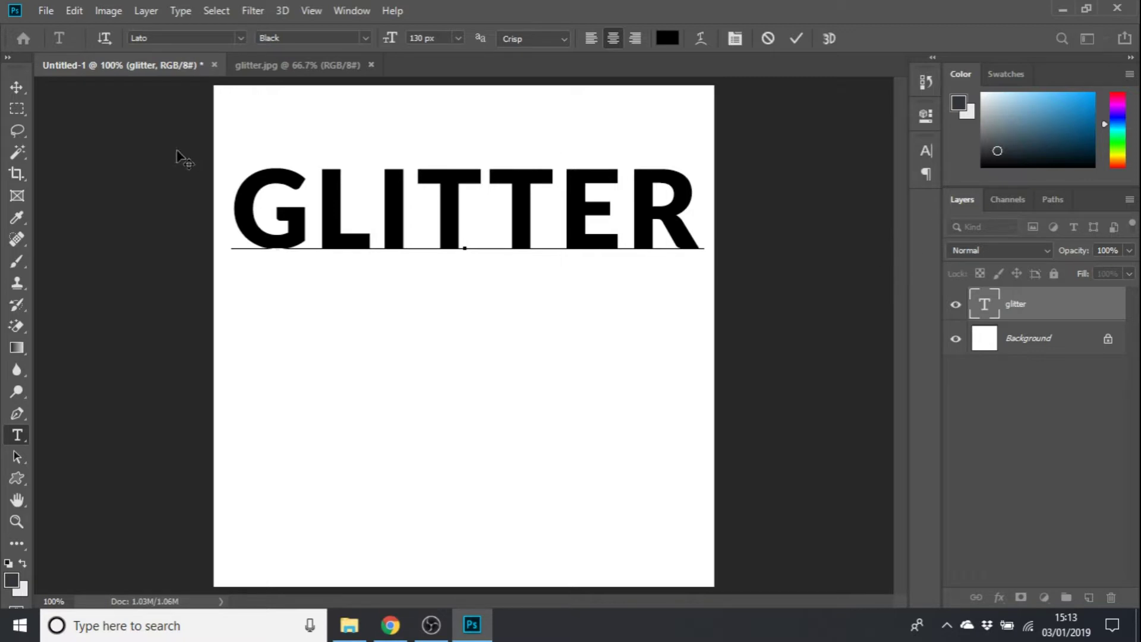
pyautogui.click(16, 87)
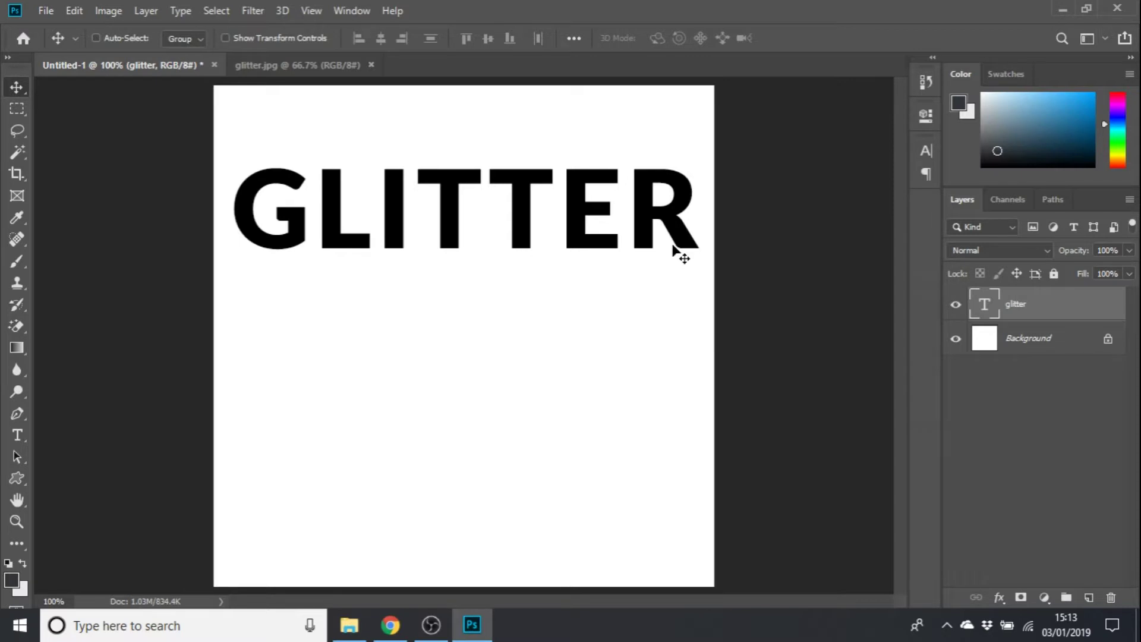
# Step: Copy the entire glitter.jpg image and paste it into the Untitled-1 document as a new layer
pyautogui.click(298, 64)
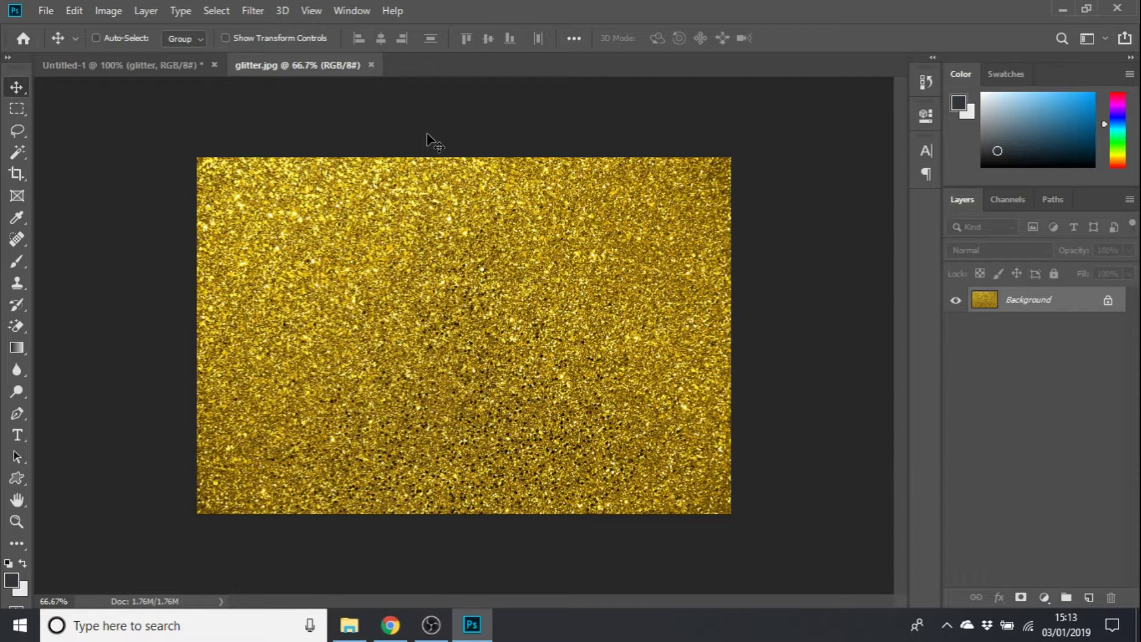
pyautogui.hotkey('ctrl', 'a')
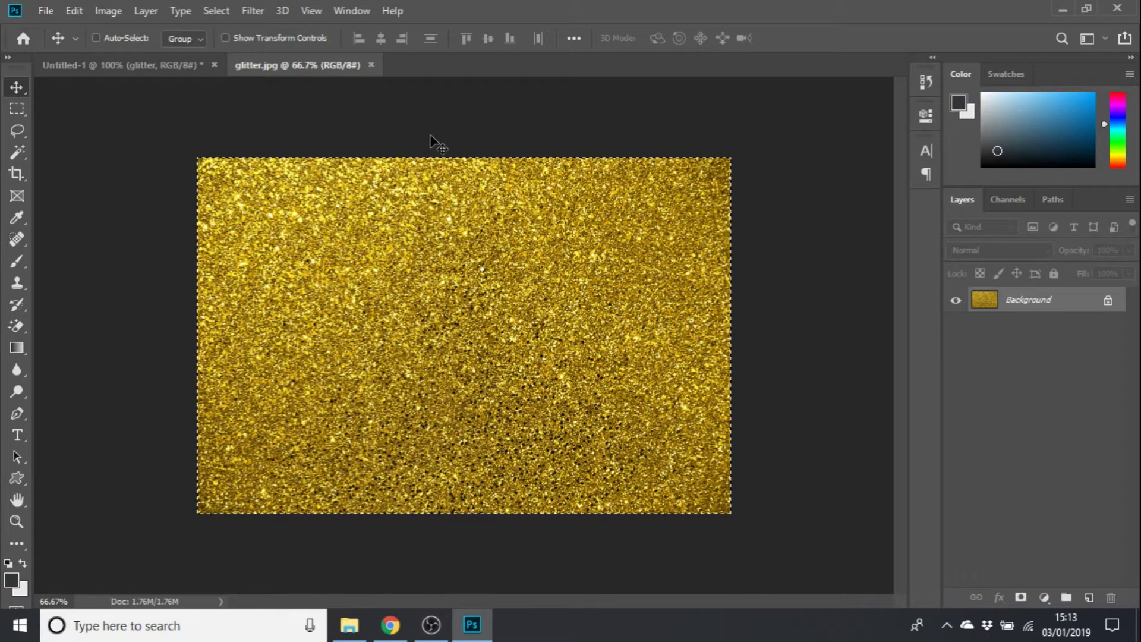
pyautogui.click(152, 66)
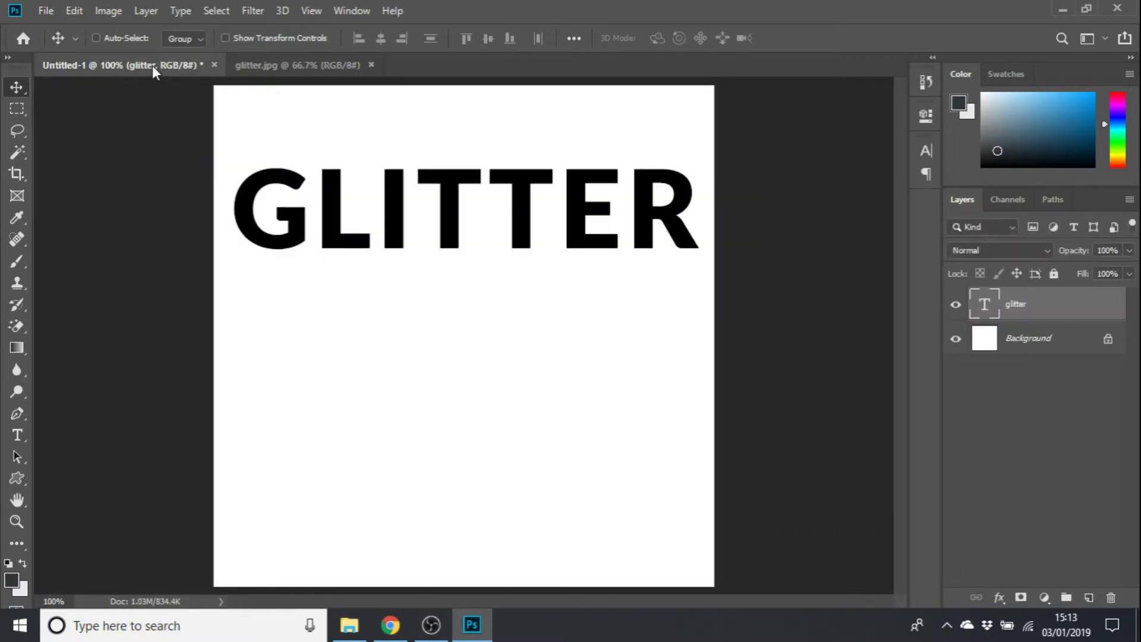
pyautogui.press('ctrl')
pyautogui.hotkey('ctrl', 'v')
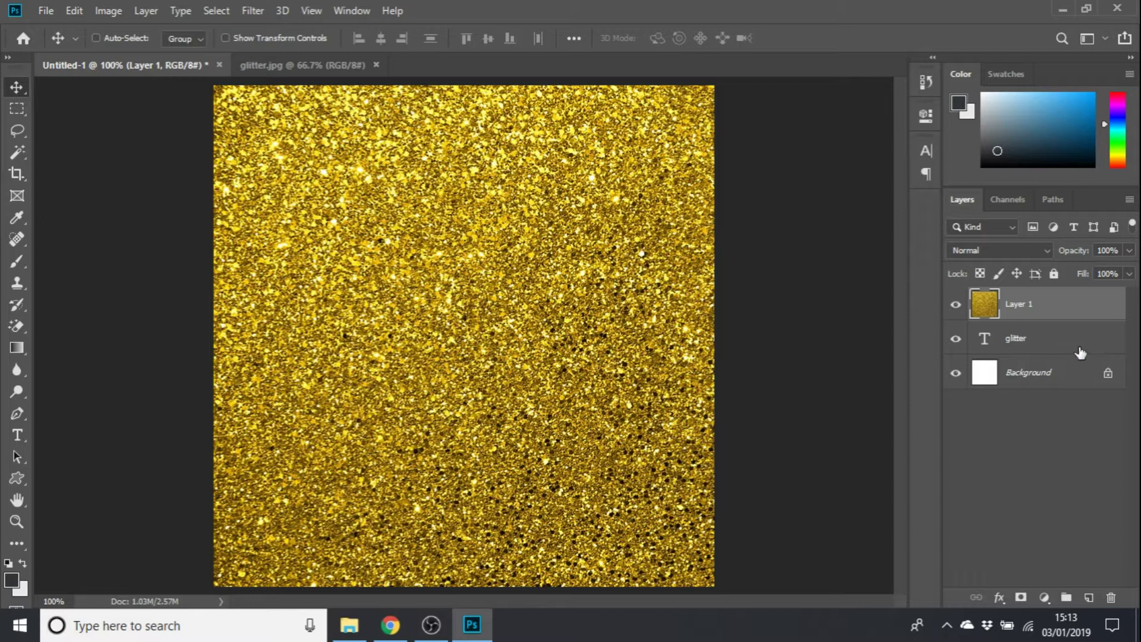
# Step: Keep the gold glitter layer directly above the text layer and clip it to the text with a clipping mask
pyautogui.moveTo(1088, 308); pyautogui.dragTo(1097, 370)
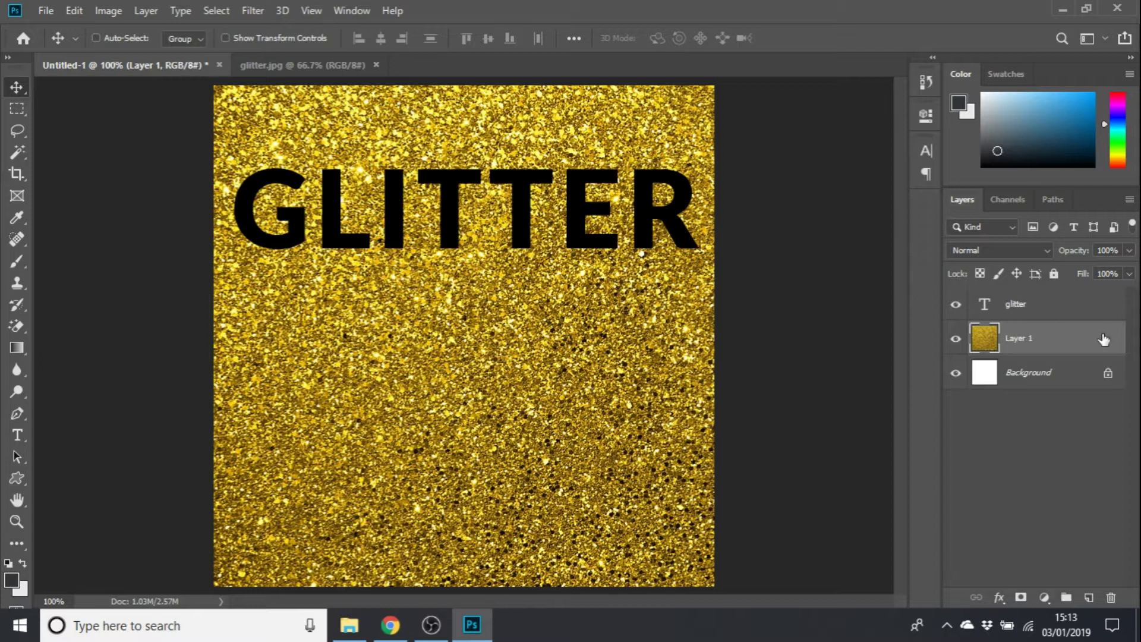
pyautogui.moveTo(1067, 343); pyautogui.dragTo(1065, 294)
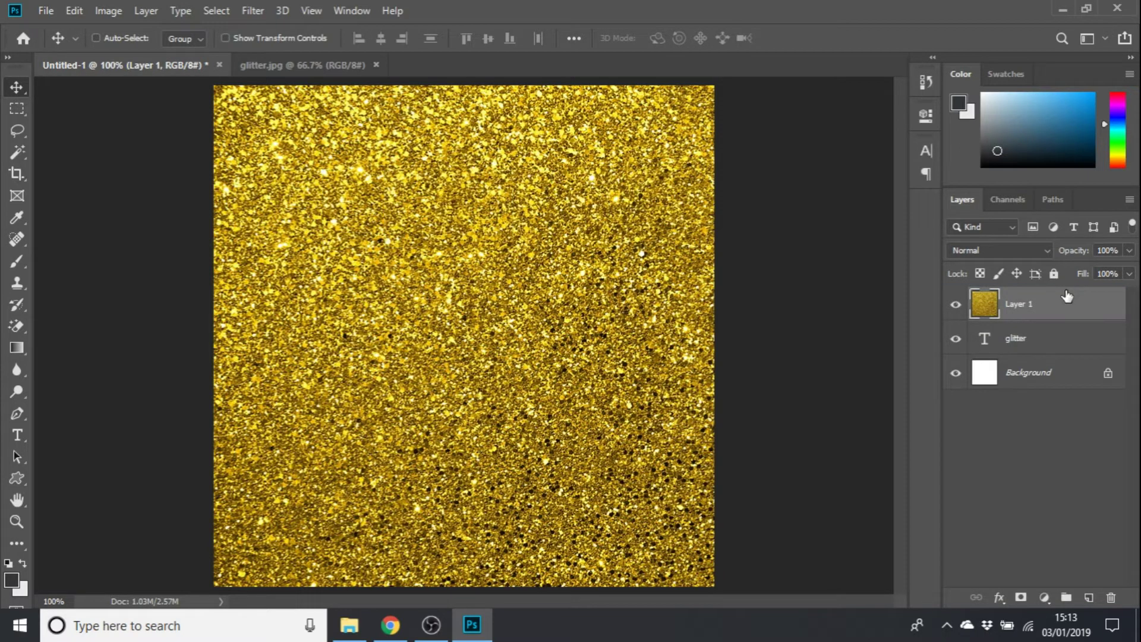
pyautogui.rightClick(1103, 305)
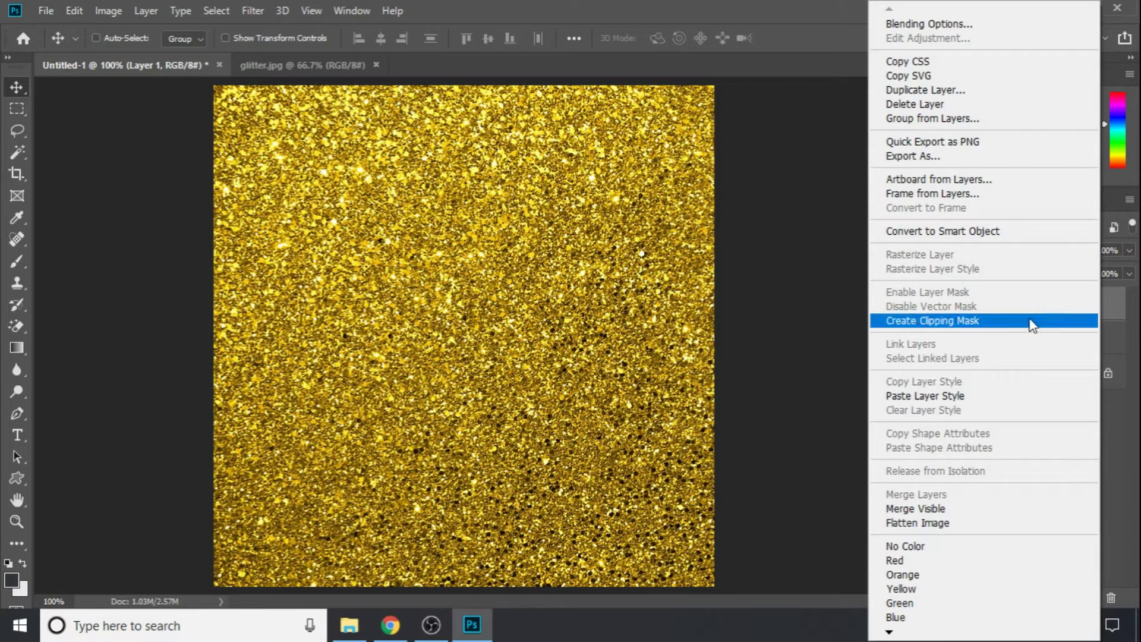
pyautogui.click(965, 322)
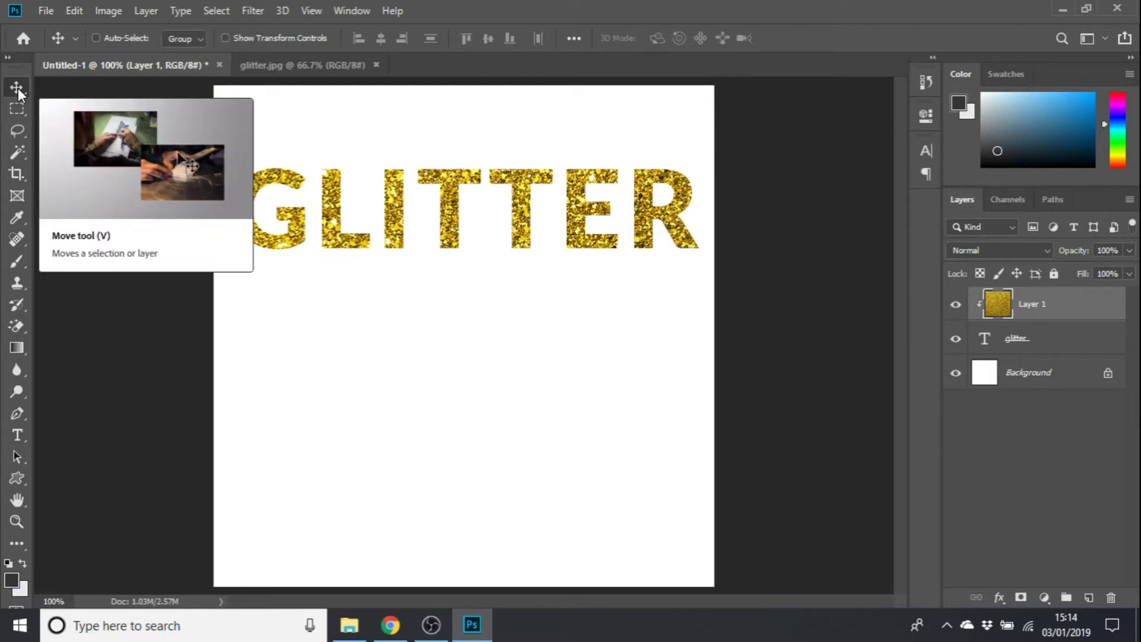
# Step: Show the transform controls, scale the glitter layer to about 60%, position it to cover the whole word, and apply the transform
pyautogui.moveTo(654, 230); pyautogui.dragTo(606, 231)
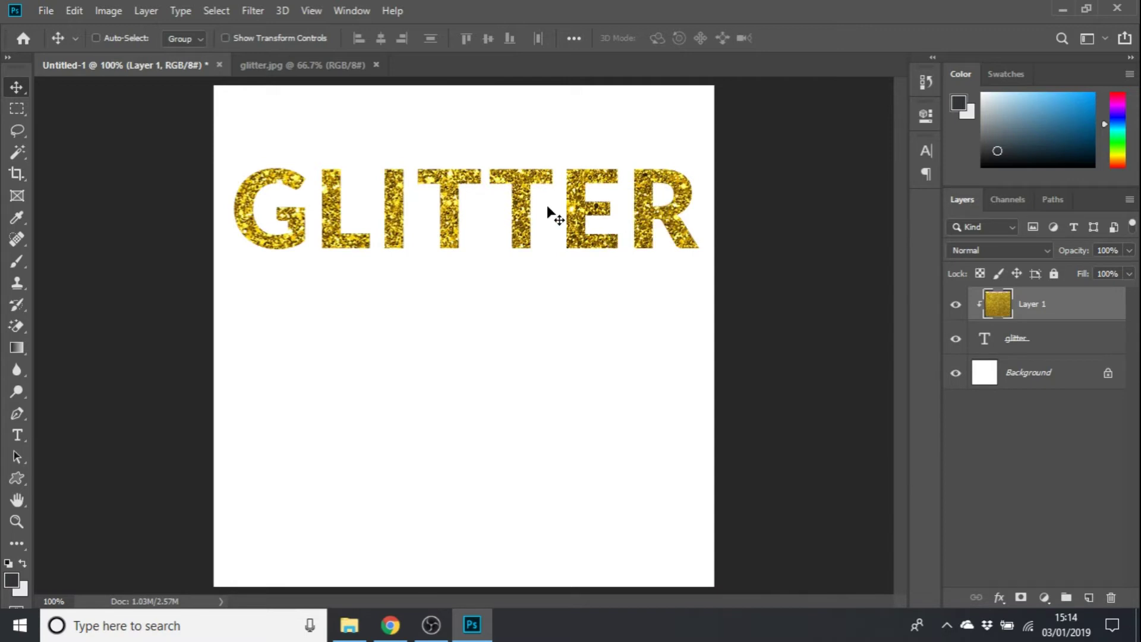
pyautogui.click(292, 47)
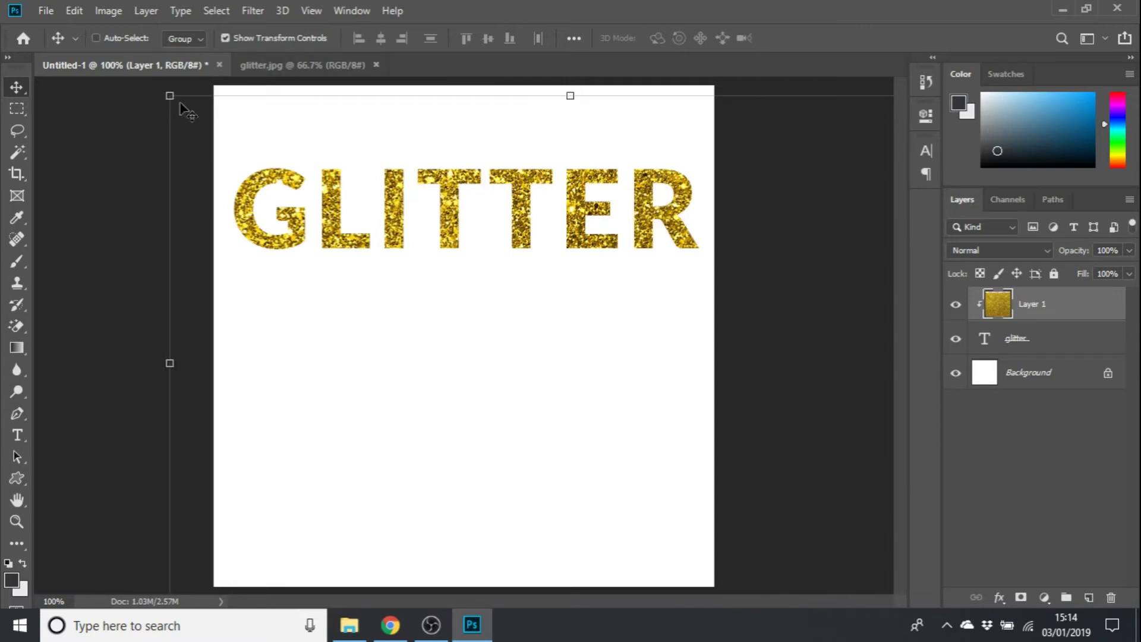
pyautogui.moveTo(173, 95); pyautogui.dragTo(532, 301)
pyautogui.moveTo(619, 405); pyautogui.dragTo(326, 189)
pyautogui.moveTo(676, 407); pyautogui.dragTo(719, 408)
pyautogui.moveTo(714, 392); pyautogui.dragTo(721, 397)
pyautogui.moveTo(211, 93); pyautogui.dragTo(227, 104)
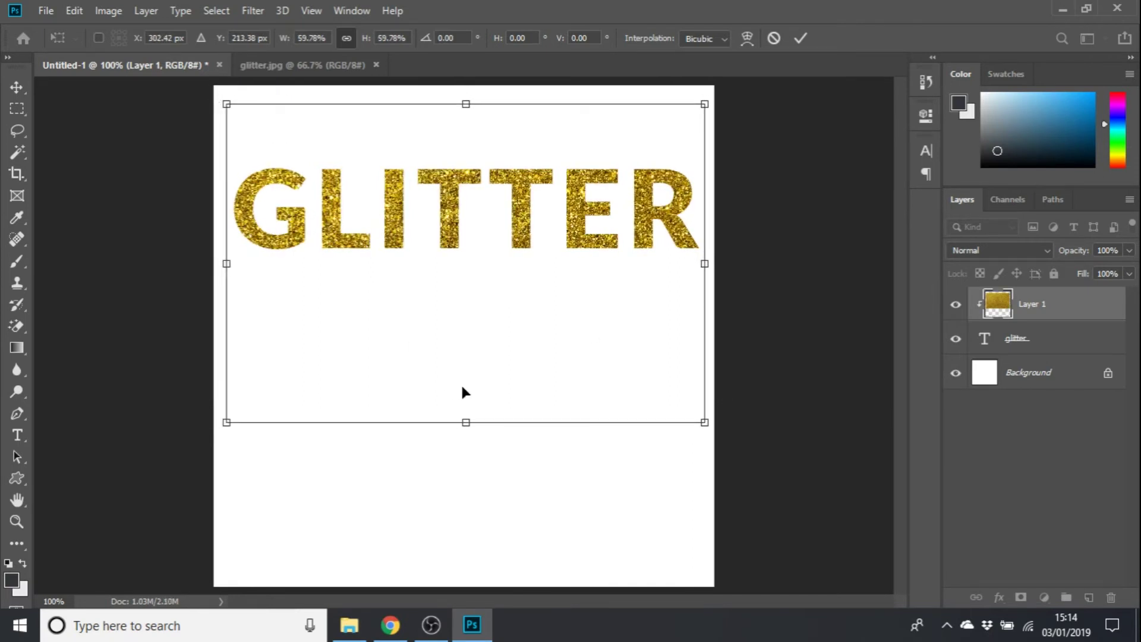
pyautogui.press('Return')
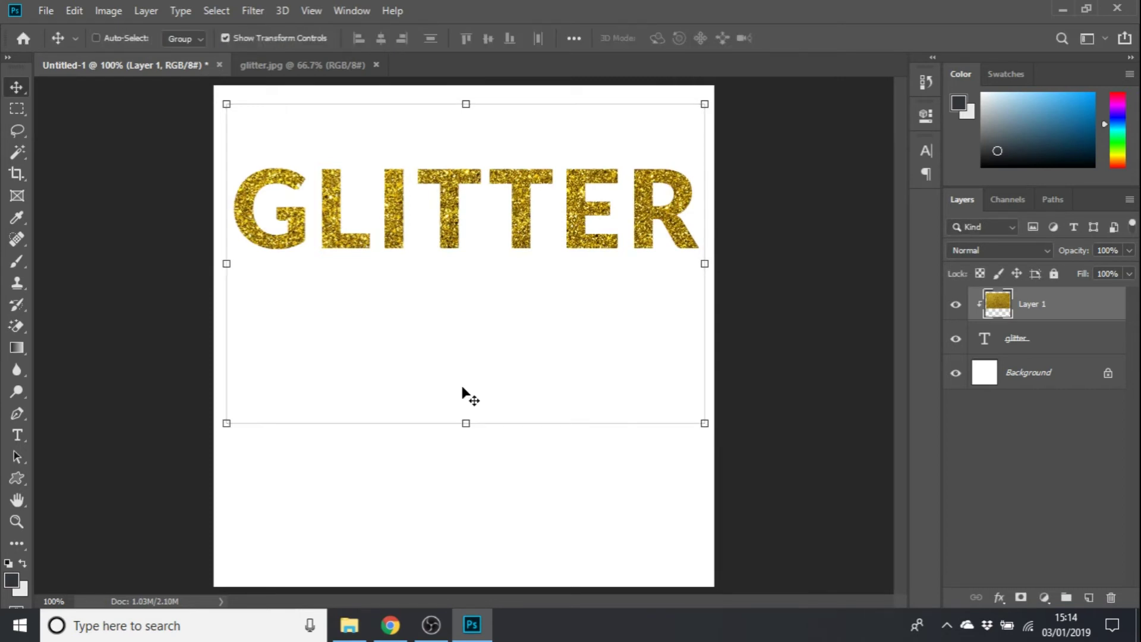